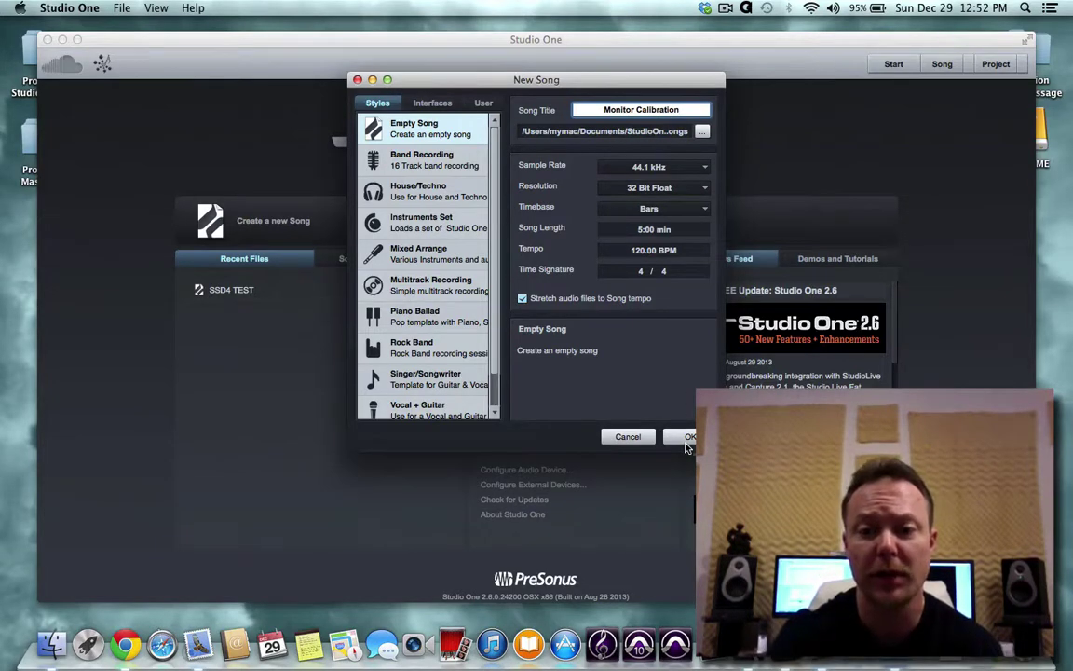
- Create the empty song Monitor Calibration at 44.1 kHz and 32 Bit Float, and list the installed effects in the browser
left_click(687, 444)
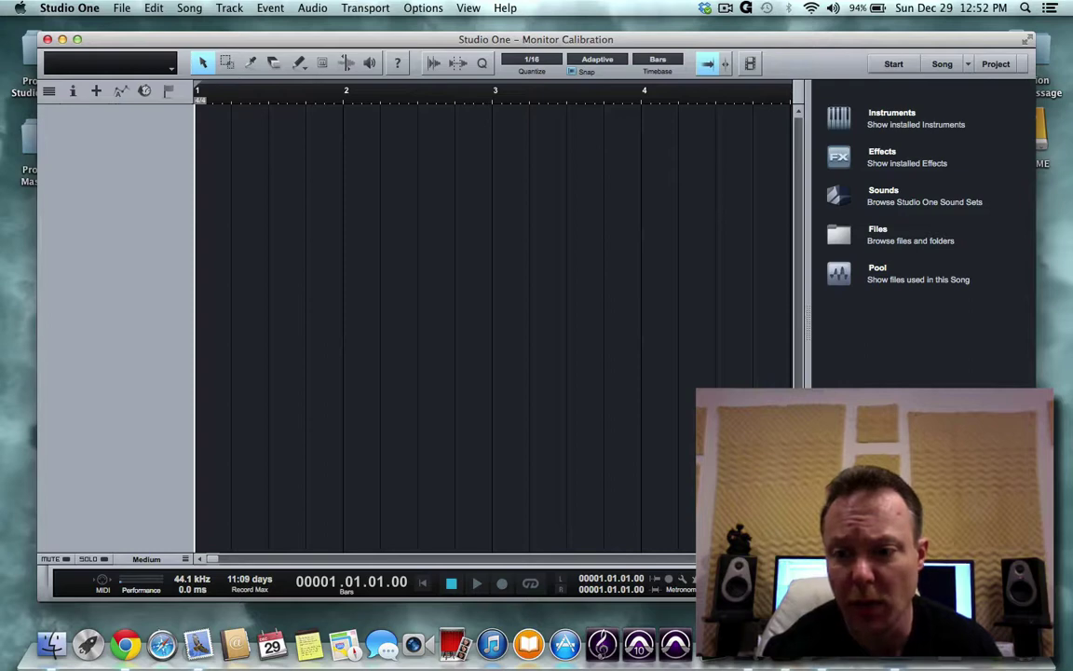
key("F6")
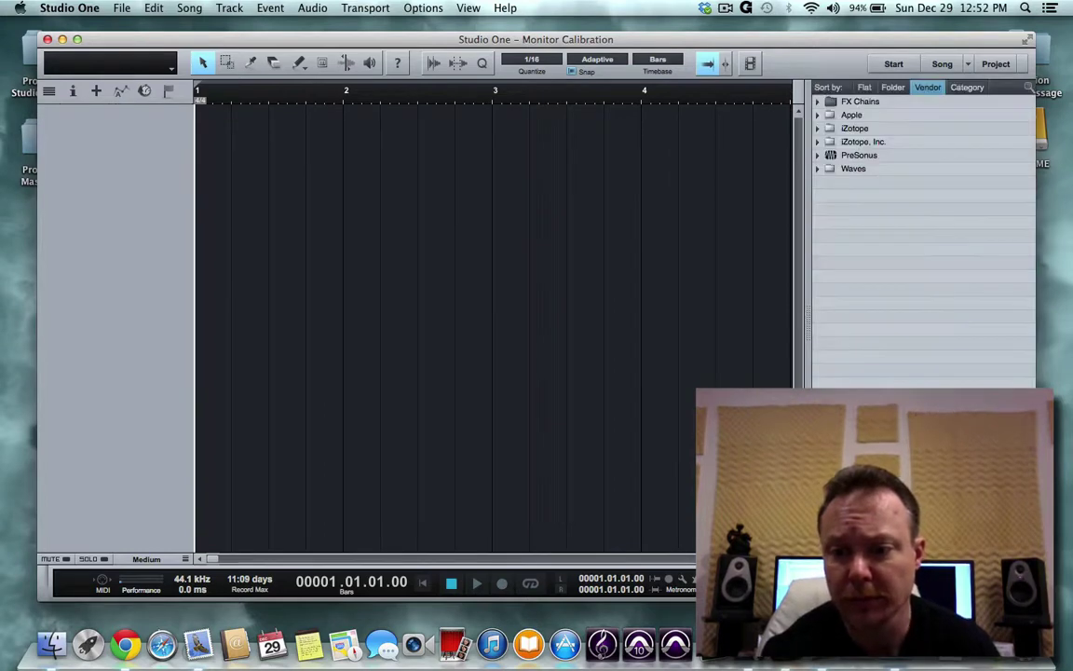
key("F5")
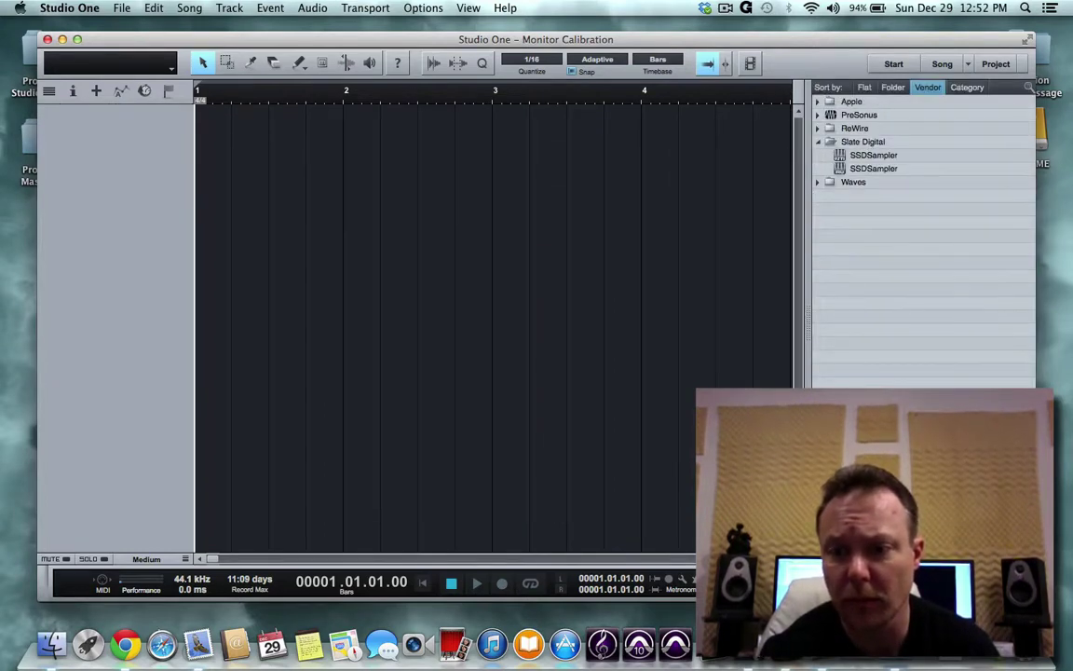
key("F6")
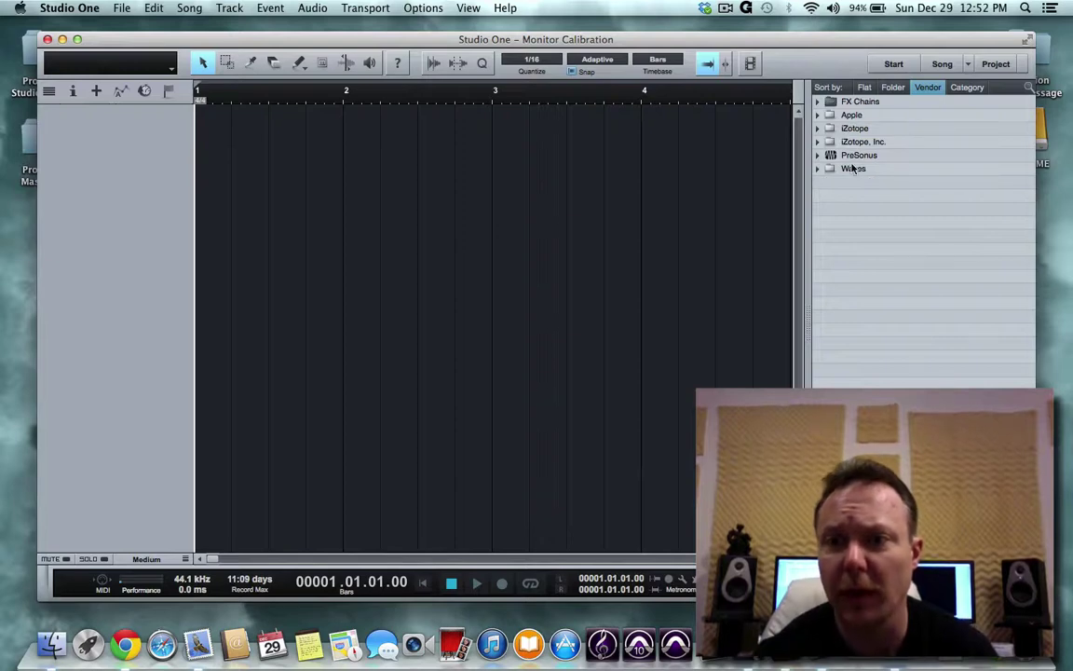
- Add the PreSonus Tone Generator effect on a new audio track and place its window below the track
left_click(816, 155)
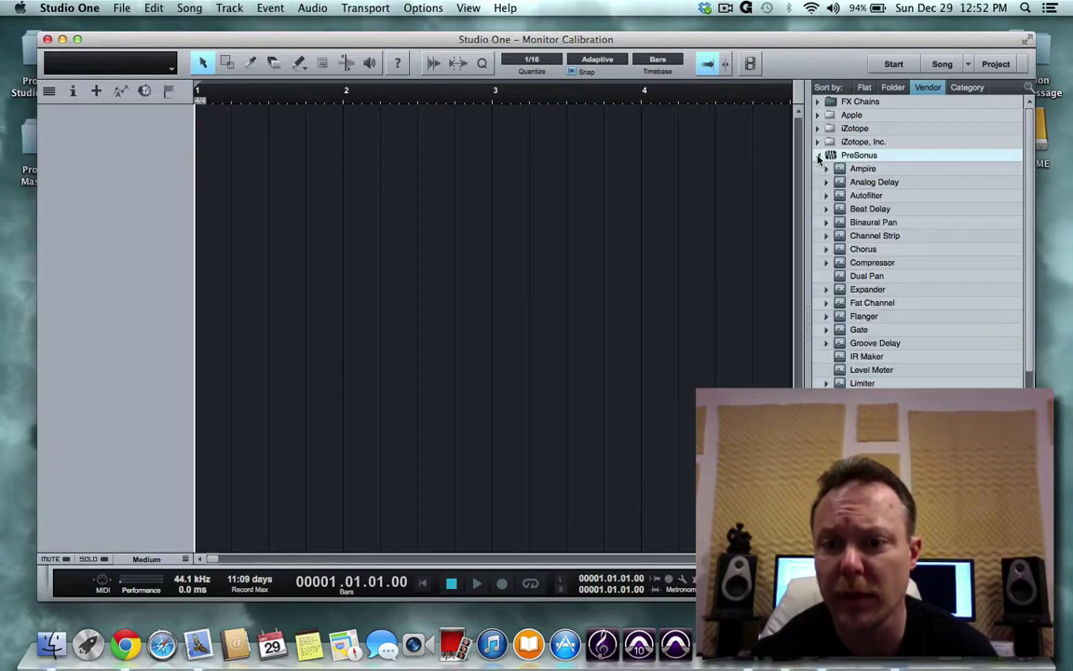
scroll(851, 271, "down", 4)
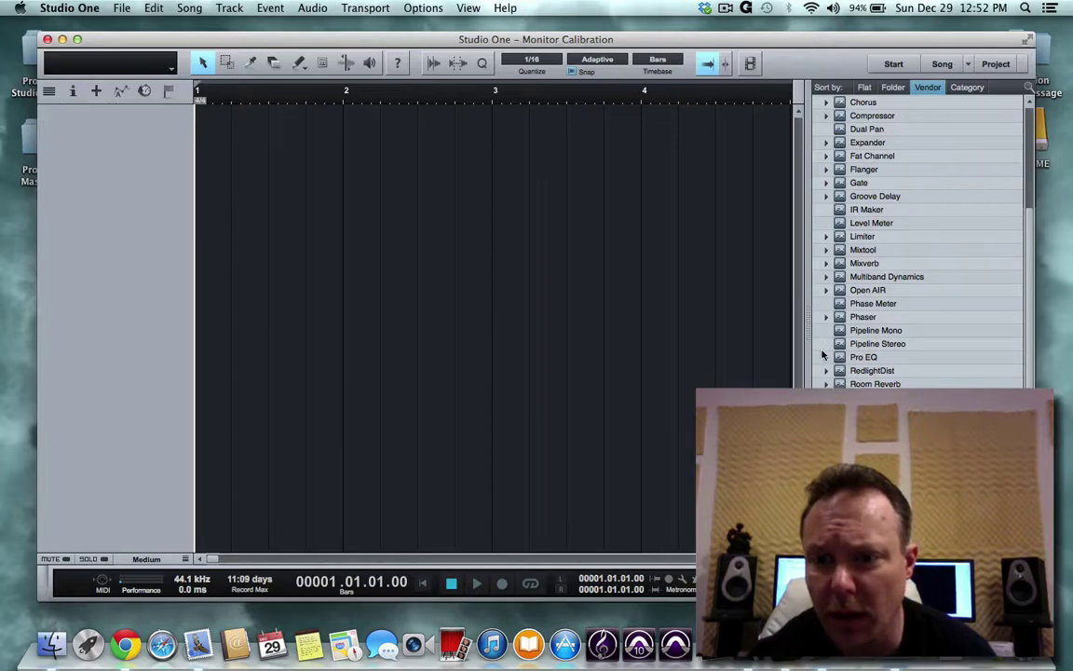
scroll(918, 242, "up", 1)
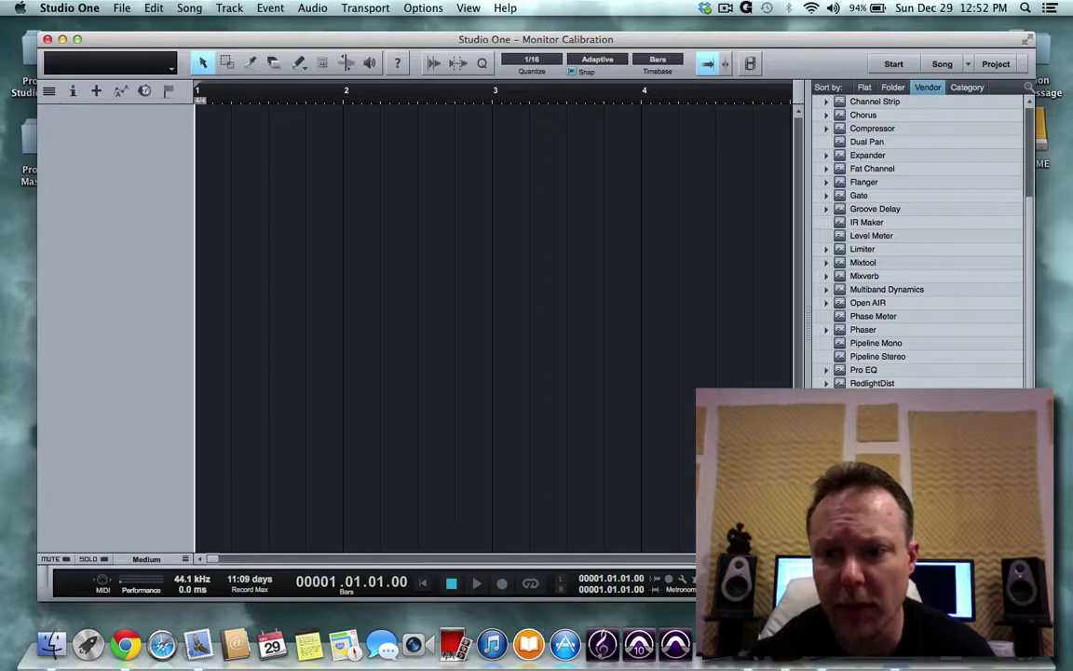
left_click_drag(876, 450, 494, 287)
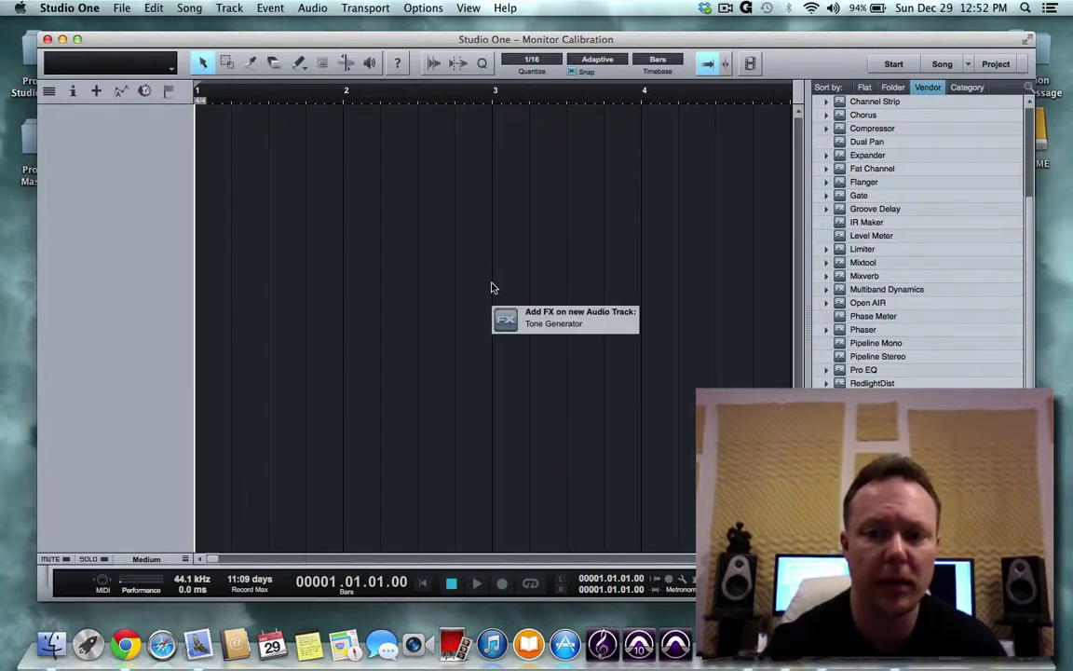
left_click_drag(352, 209, 344, 205)
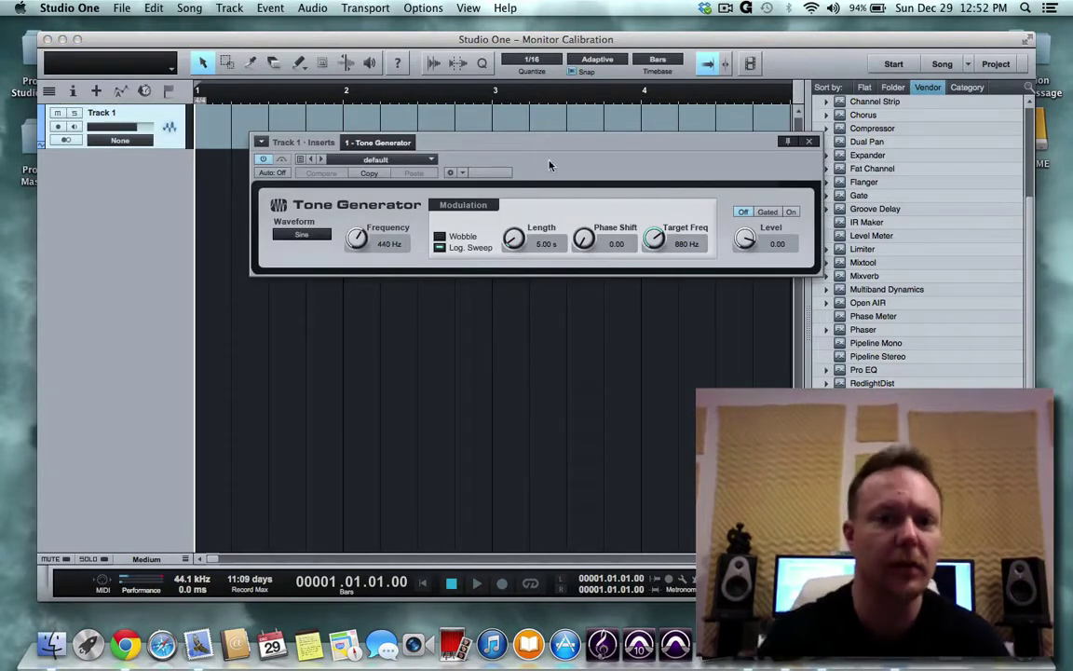
left_click_drag(615, 147, 570, 237)
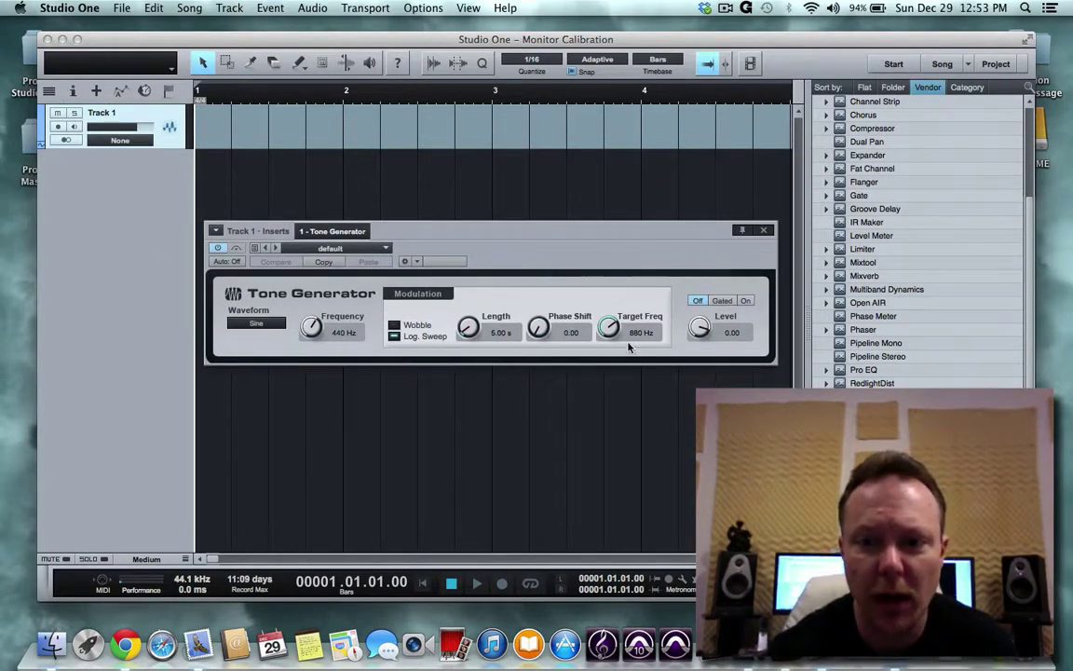
- Set the Tone Generator's waveform to Pink Noise and its level to -20 dB
left_click(259, 326)
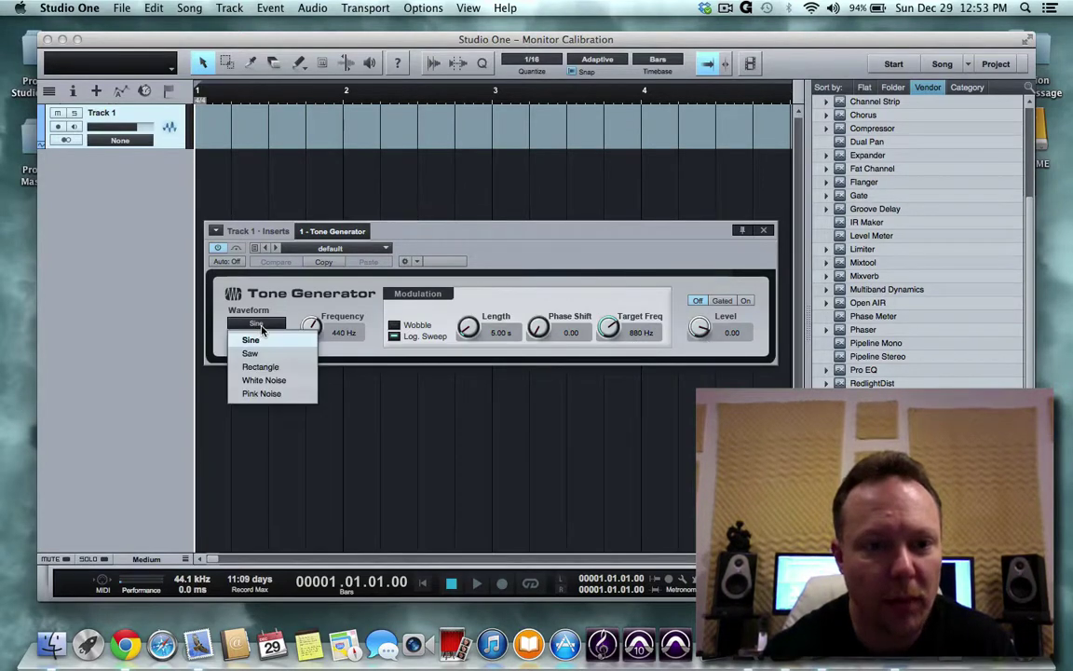
left_click(257, 395)
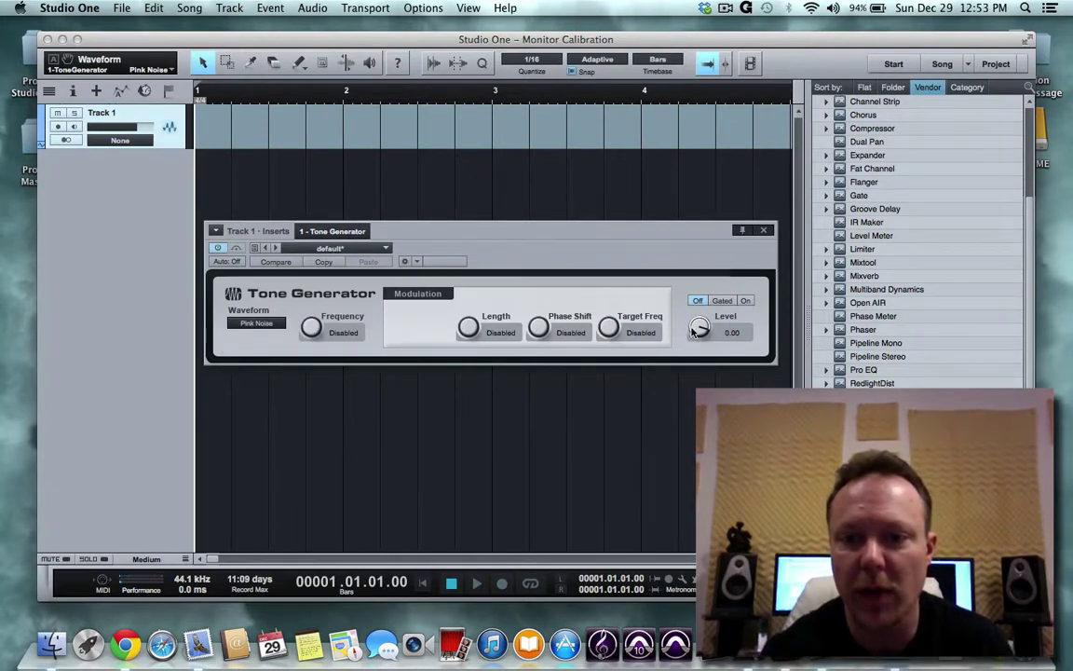
left_click(732, 332)
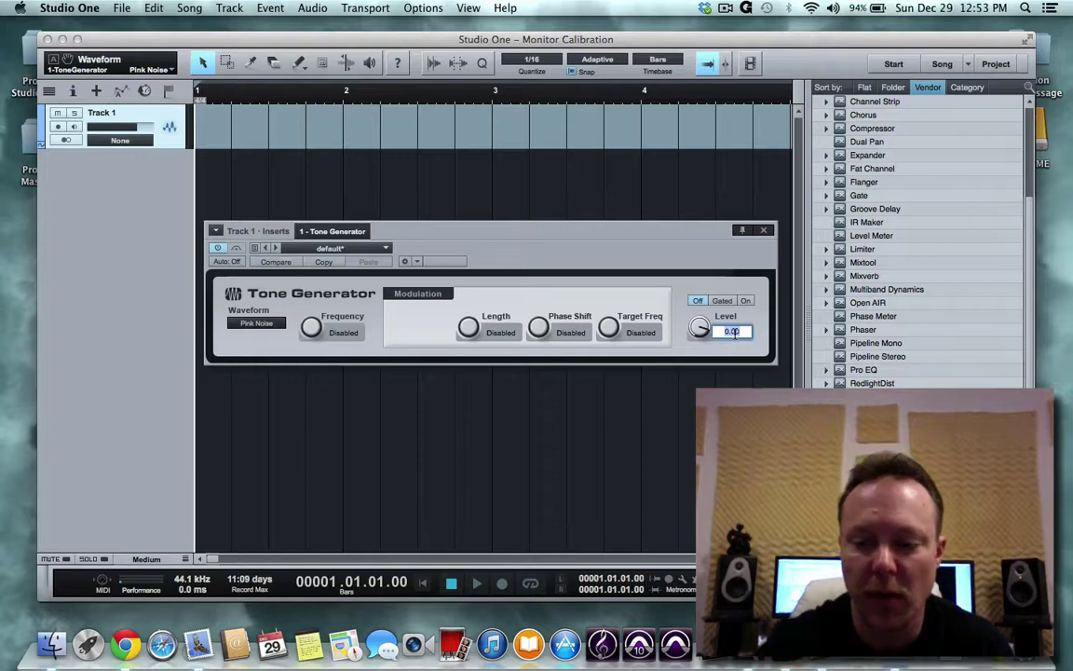
type("-2")
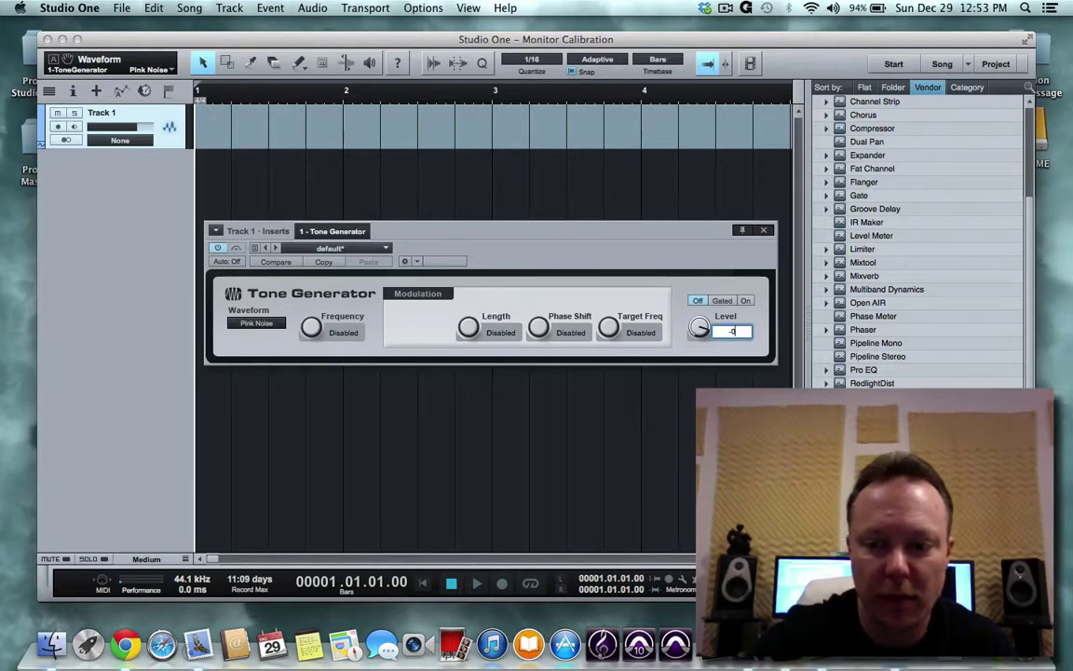
type("0")
key("Return")
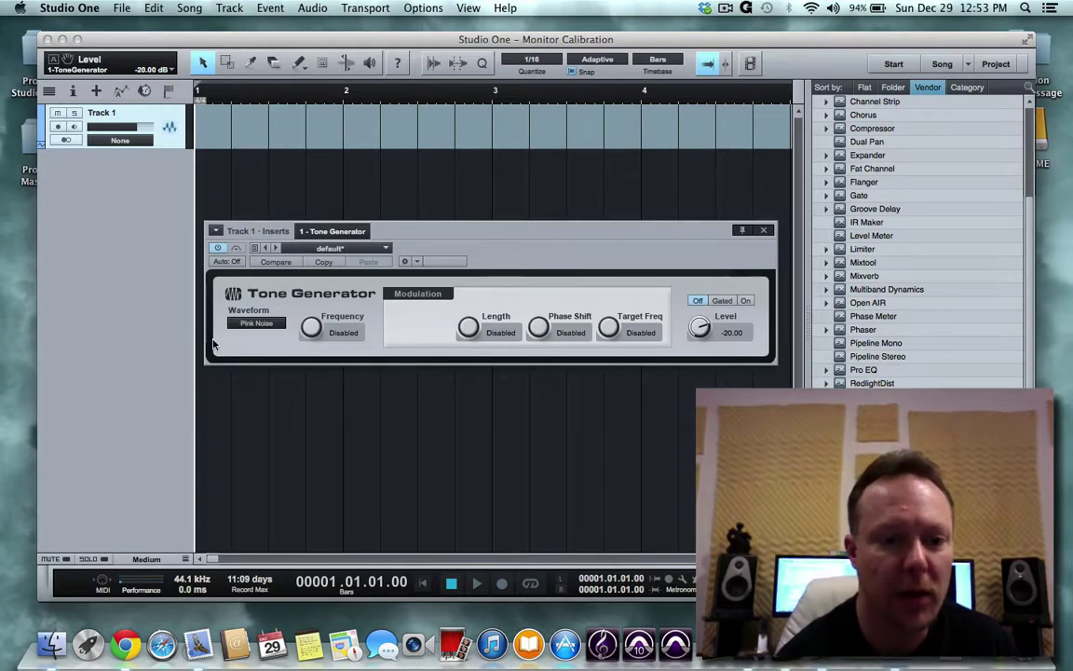
- Show the mixing console and pan Track 1 hard right
left_click(467, 9)
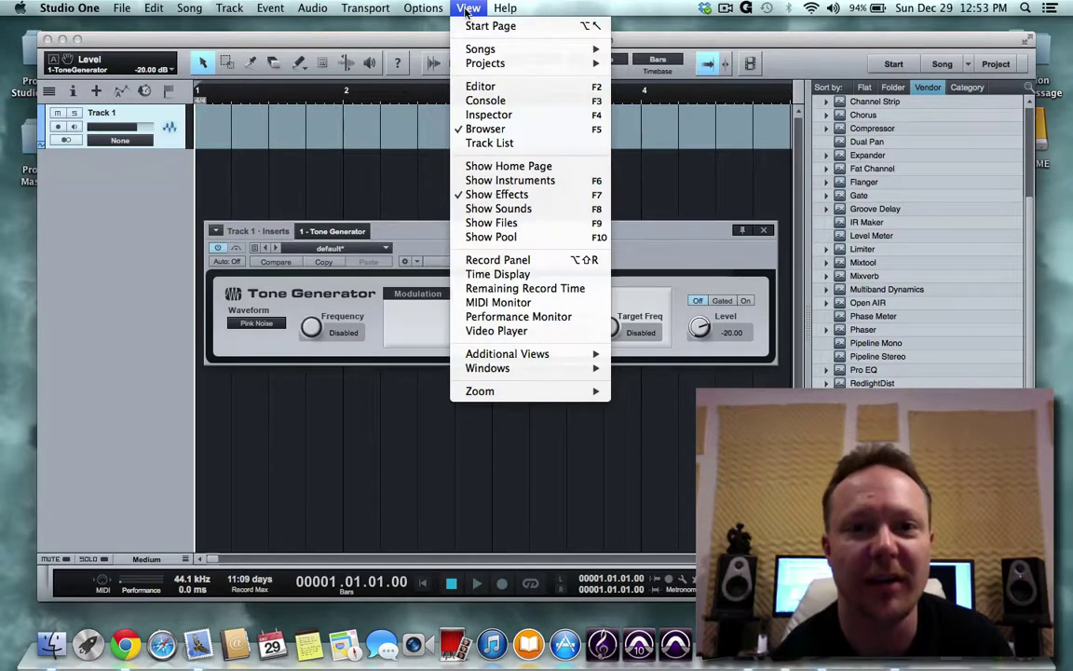
left_click(486, 101)
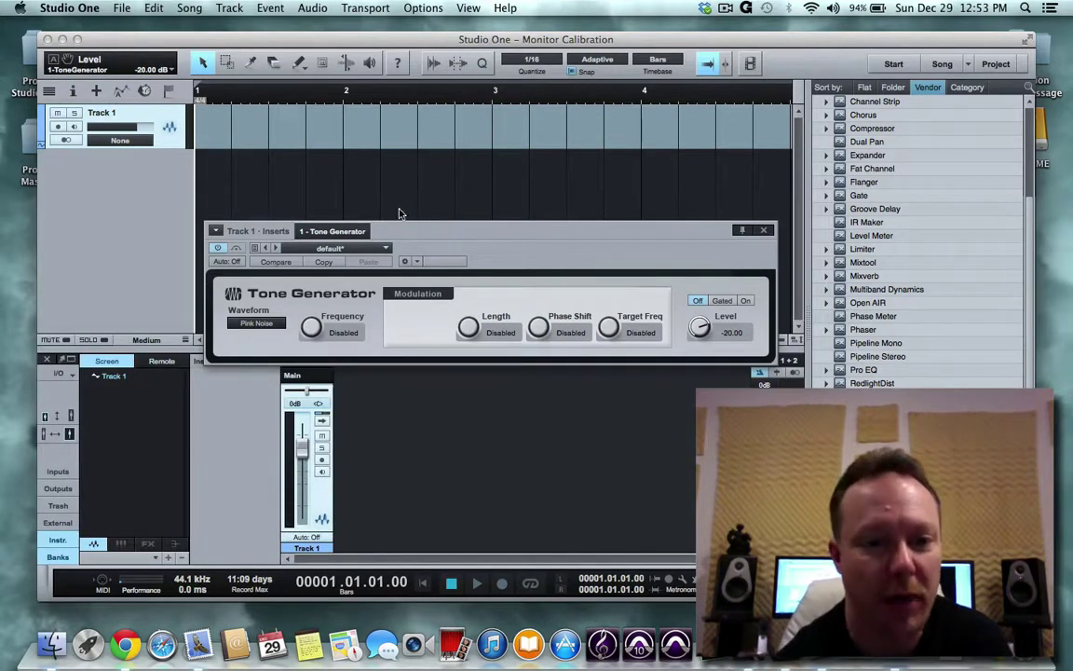
left_click(306, 397)
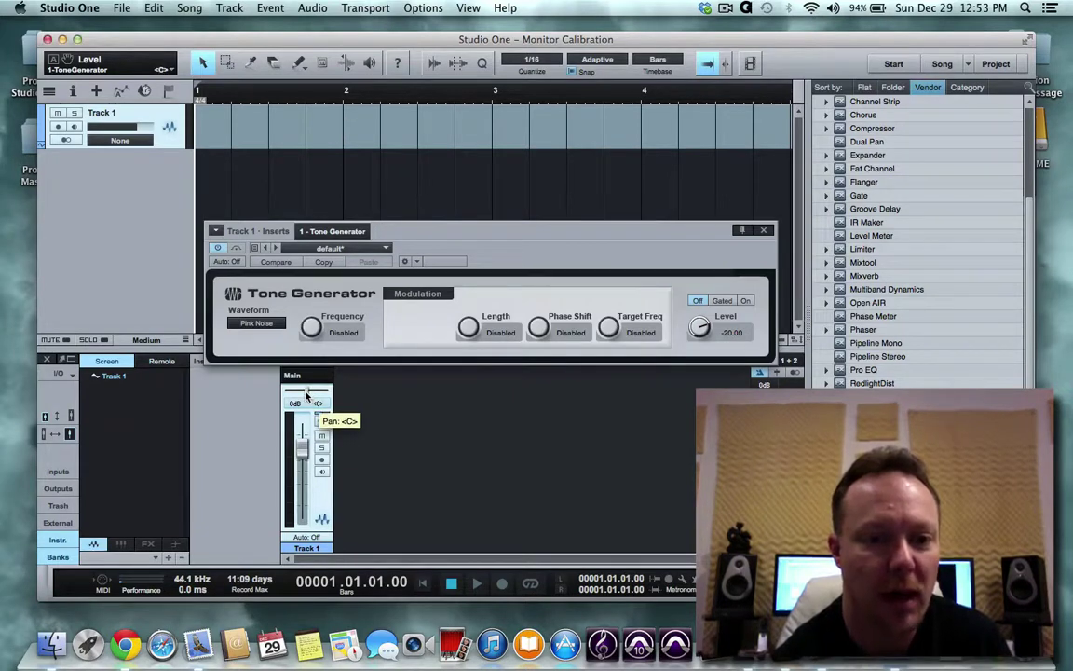
left_click_drag(306, 397, 365, 402)
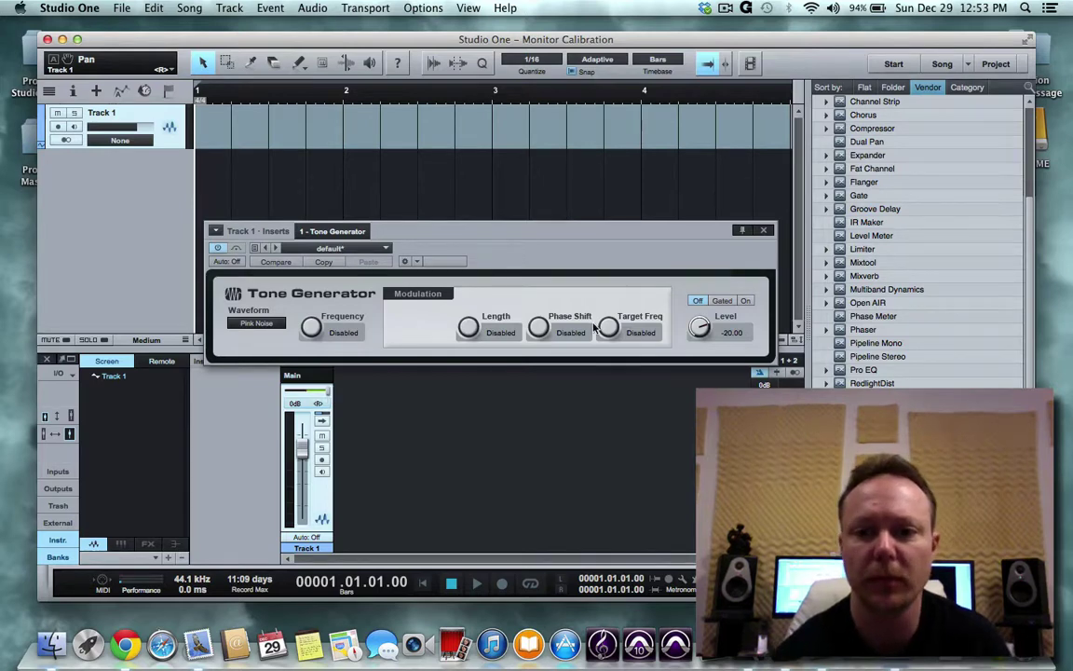
- Play the pink noise through the right channel for the level measurement, and switch the Tone Generator off again
left_click(745, 301)
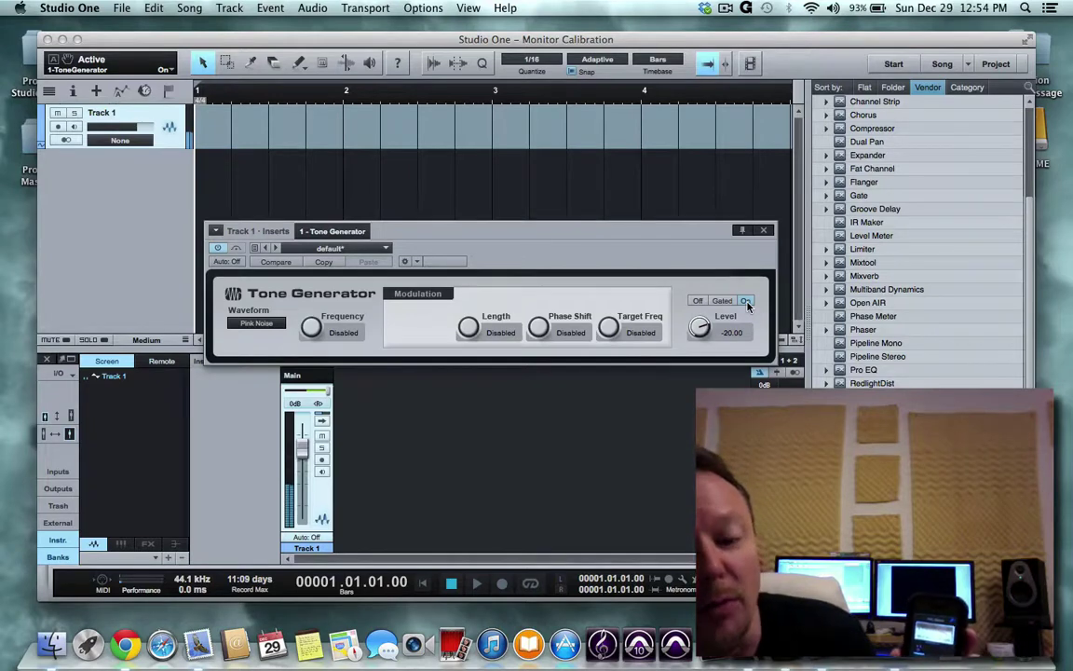
key("XF86AudioRaiseVolume")
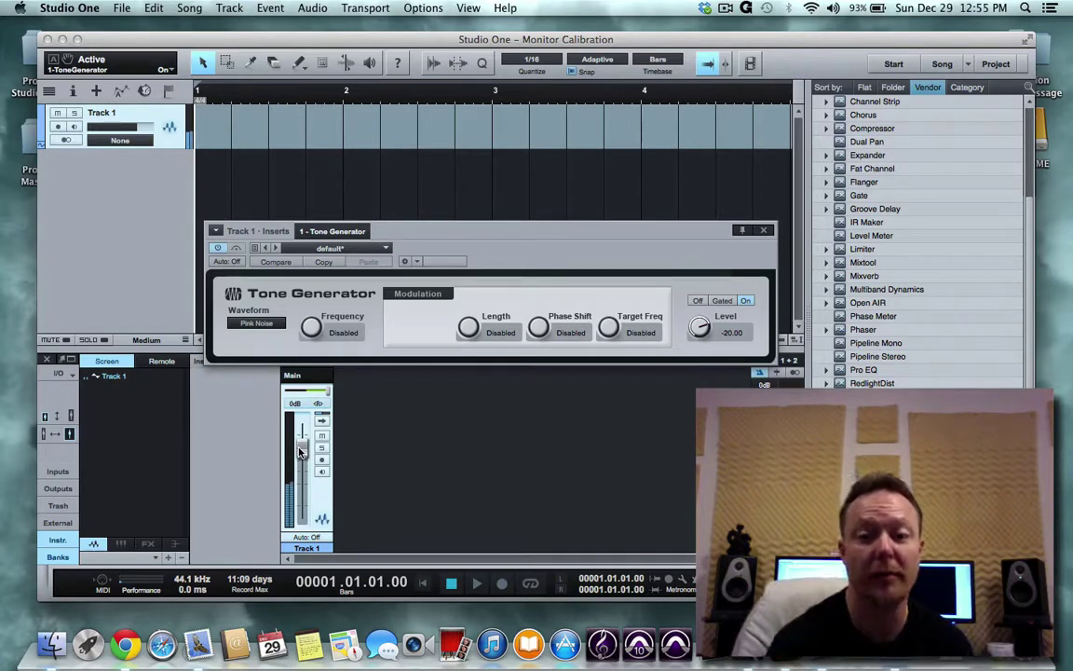
left_click(696, 301)
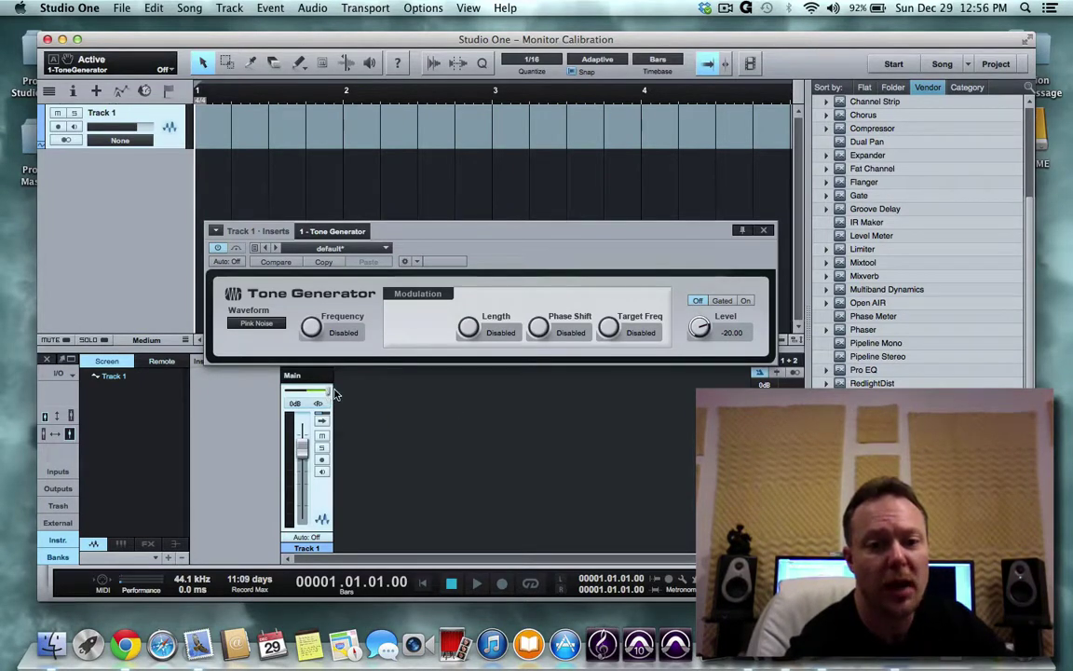
- Pan Track 1 hard left, play the pink noise through that channel, and switch the Tone Generator off
left_click_drag(329, 399, 276, 397)
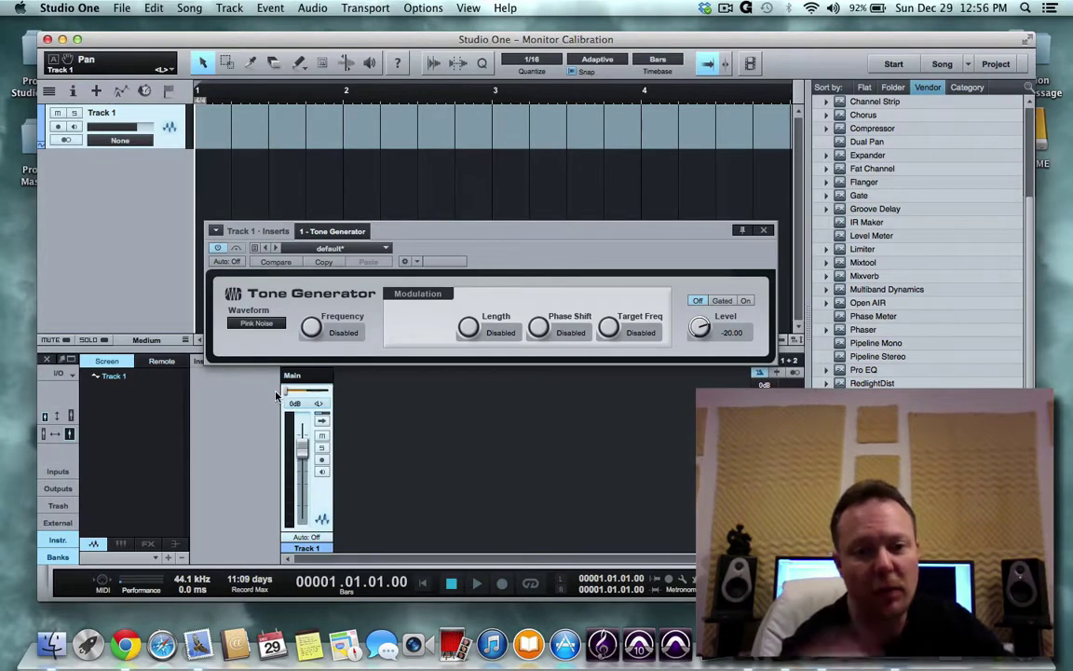
left_click(745, 301)
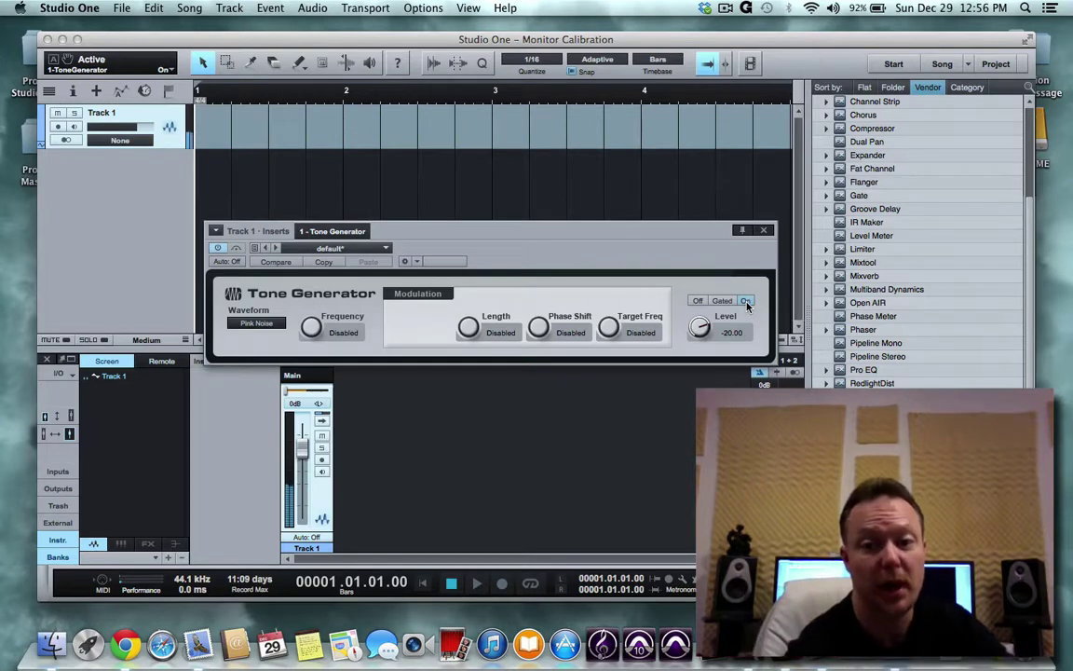
left_click(698, 302)
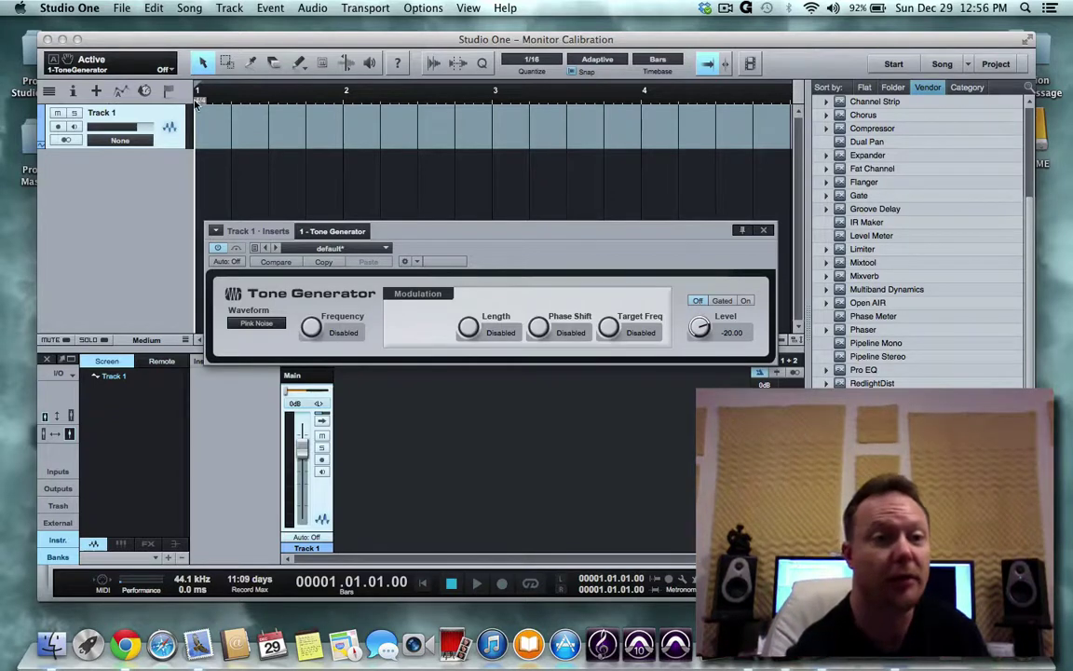
- Close all open documents, saving the changes to Monitor Calibration, and quit Studio One
left_click(118, 6)
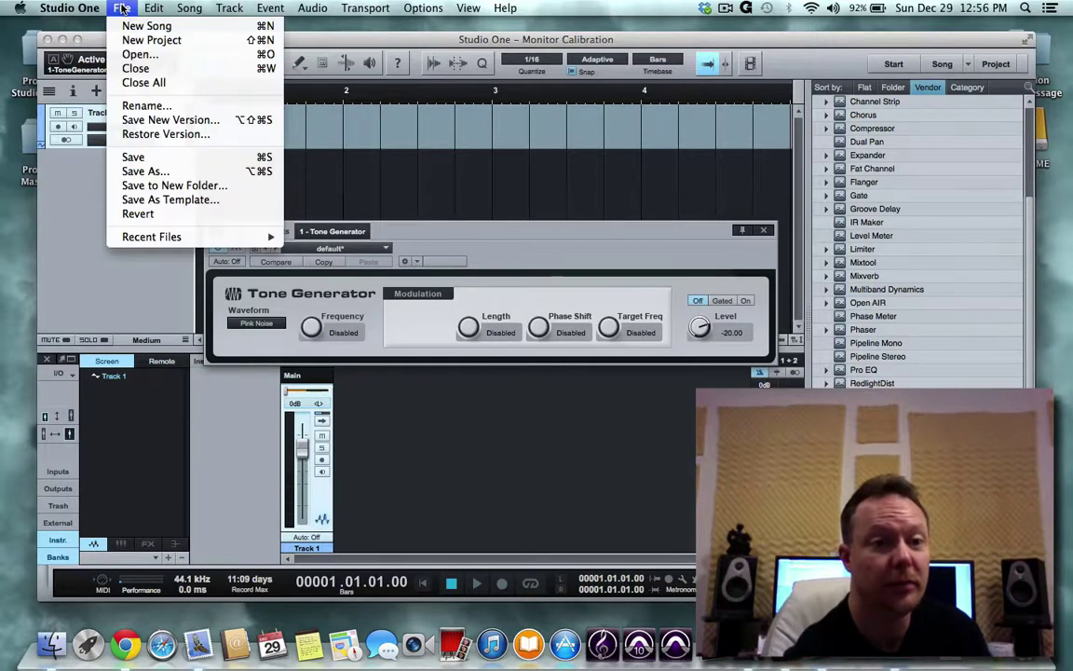
left_click(146, 83)
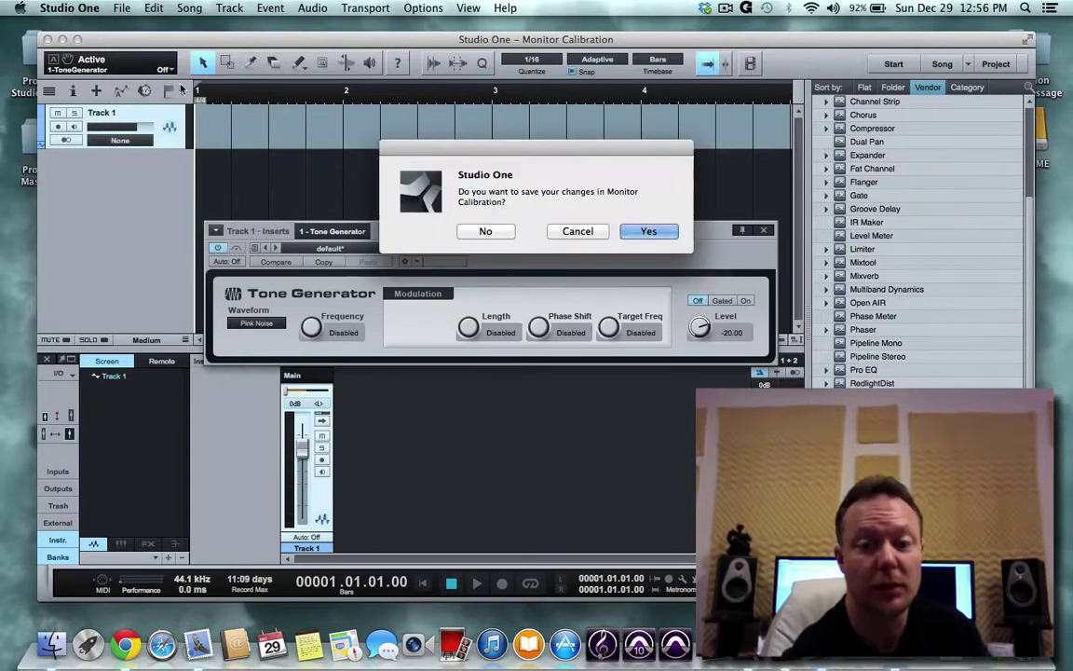
left_click(642, 231)
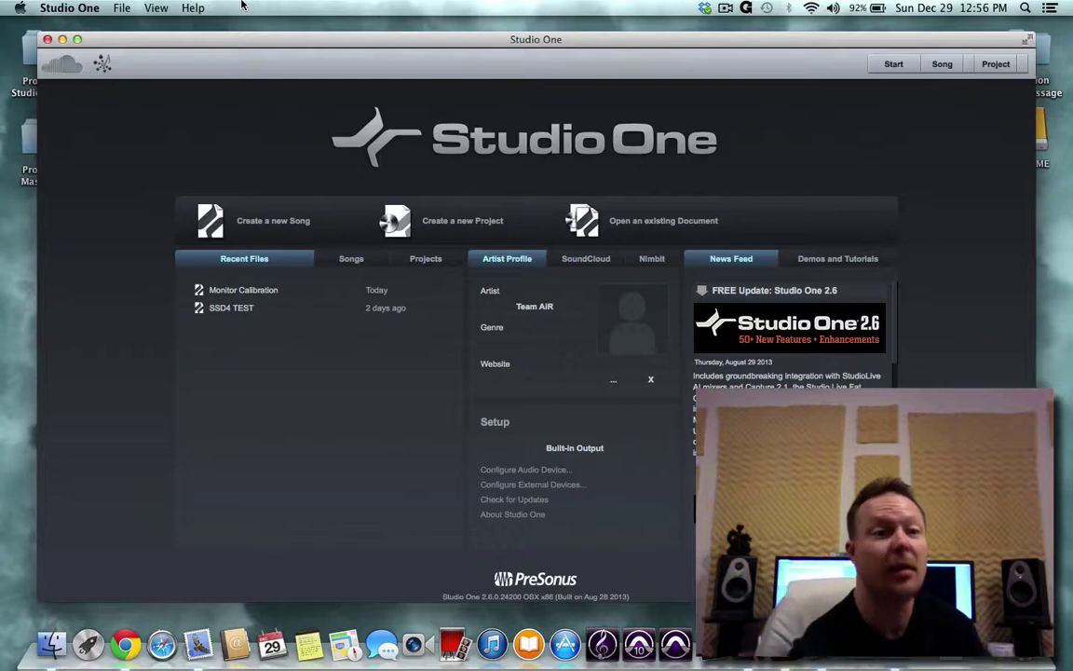
left_click(69, 9)
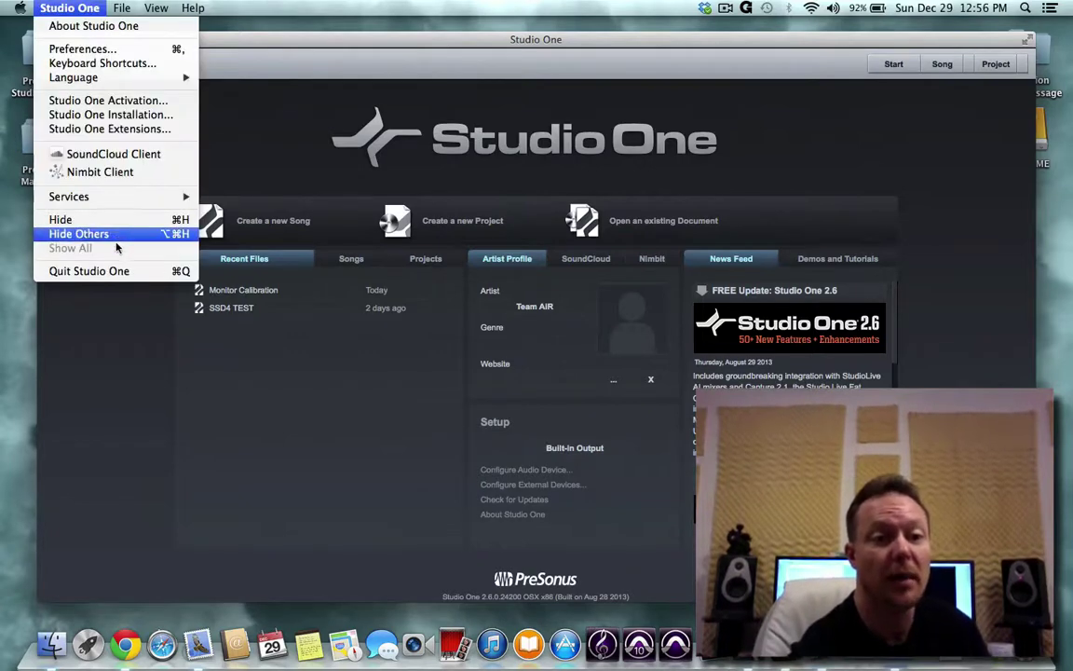
left_click(90, 271)
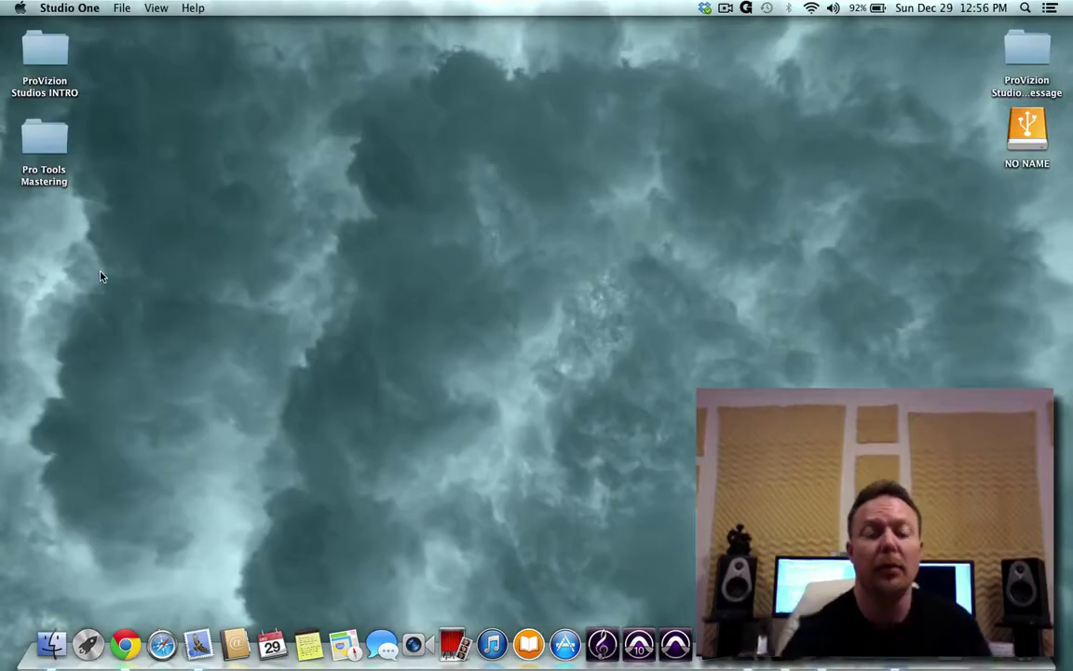